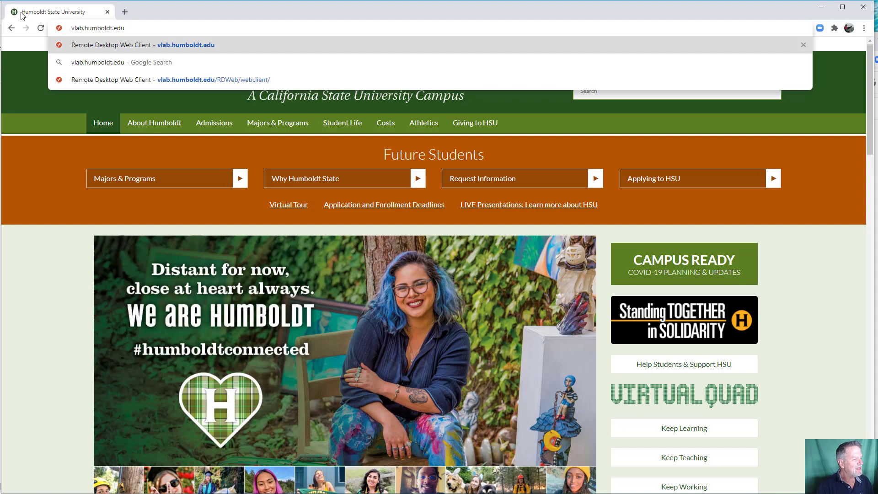
# - Open vlab.humboldt.edu in Chrome and sign in with the HSU user name and password
pyautogui.press('Return')
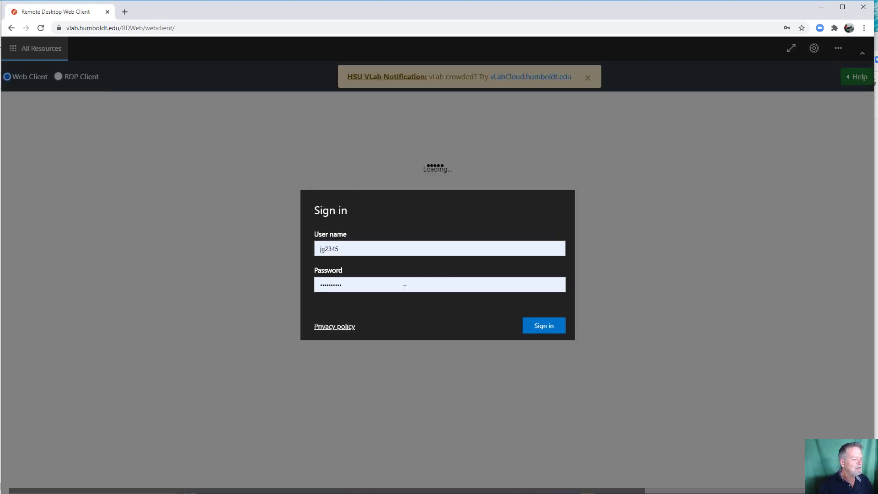
pyautogui.click(539, 325)
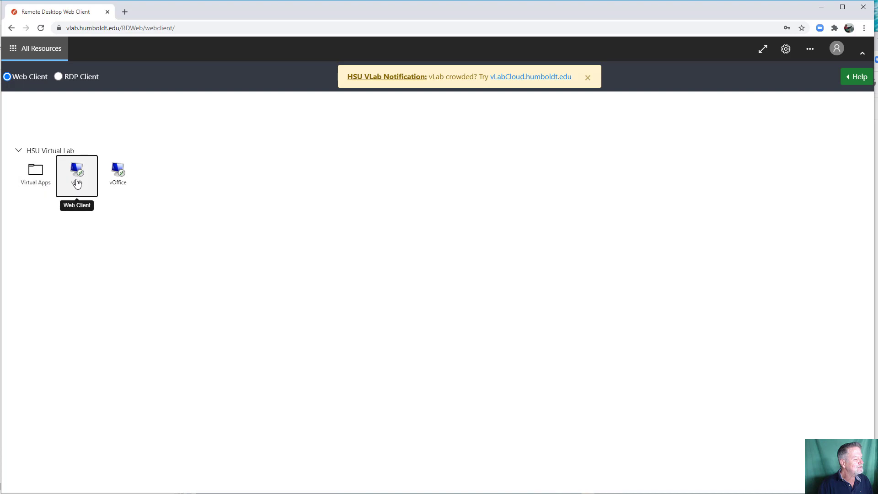
# - Connect to the vLab desktop with clipboard sharing allowed
pyautogui.click(77, 183)
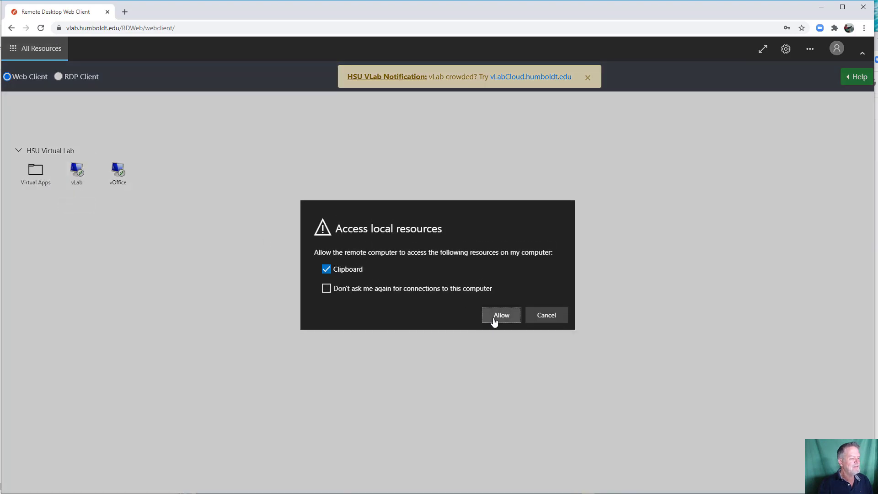
pyautogui.click(483, 320)
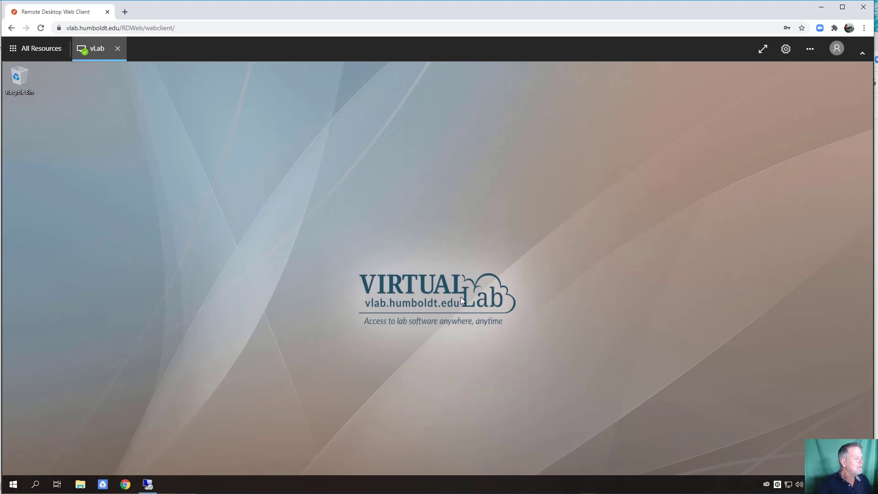
# - Search Windows for 'arcgis' and launch ArcGIS Pro
pyautogui.click(36, 488)
pyautogui.write('arcgis')
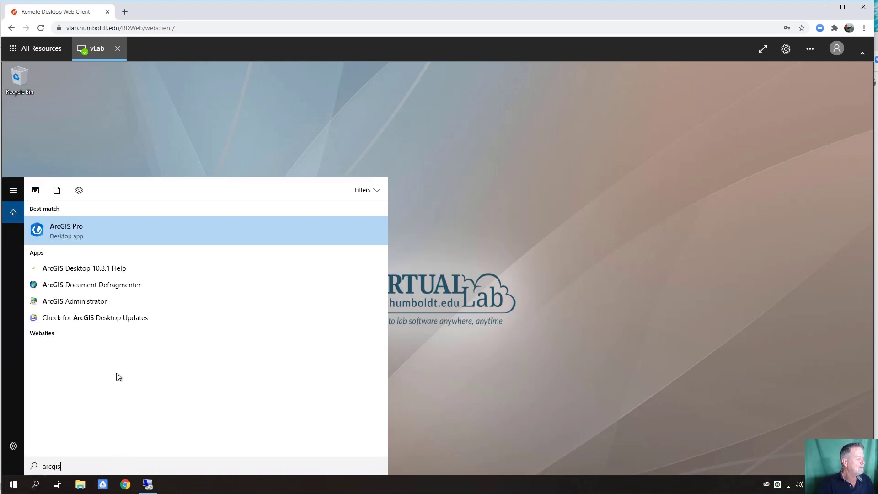
pyautogui.click(113, 229)
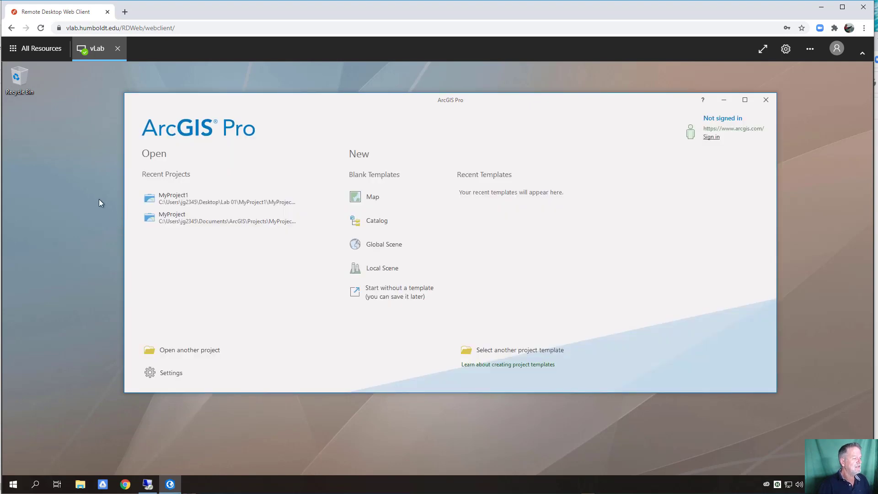
# - Create a new folder named 'Lab 01' on the desktop
pyautogui.rightClick(42, 135)
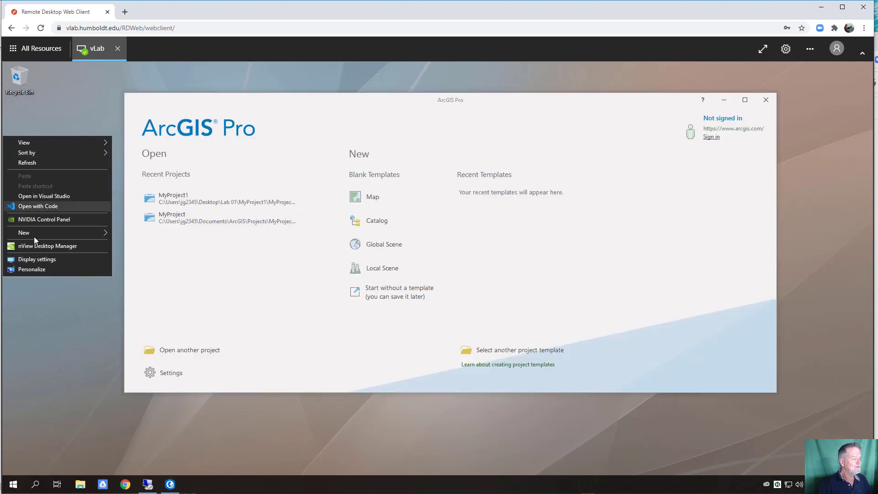
pyautogui.moveTo(35, 234)
pyautogui.click(131, 233)
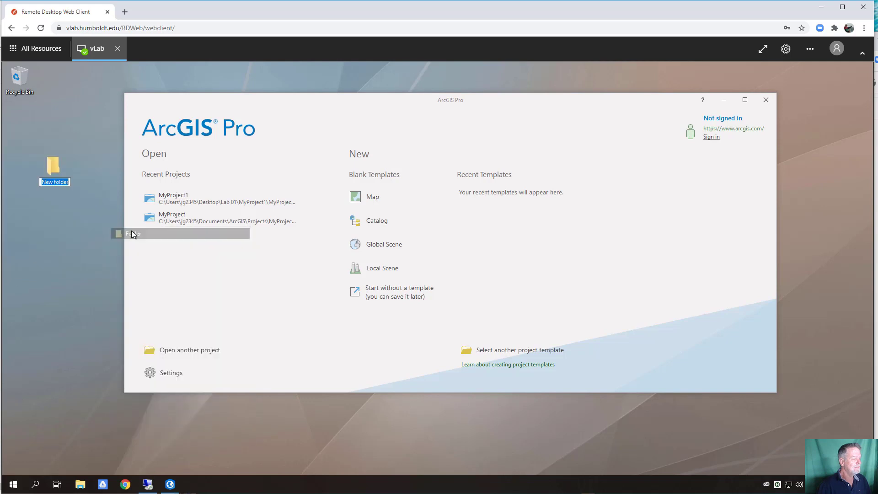
pyautogui.write('Lab ')
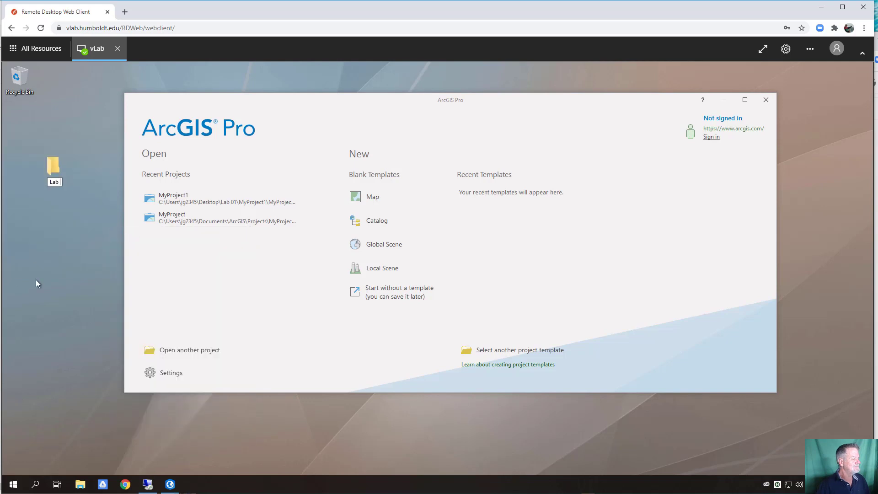
pyautogui.write('01')
pyautogui.press('Return')
pyautogui.press('Return')
# - Add a '2_Working' subfolder inside Lab 01 and close the folder window
pyautogui.rightClick(358, 319)
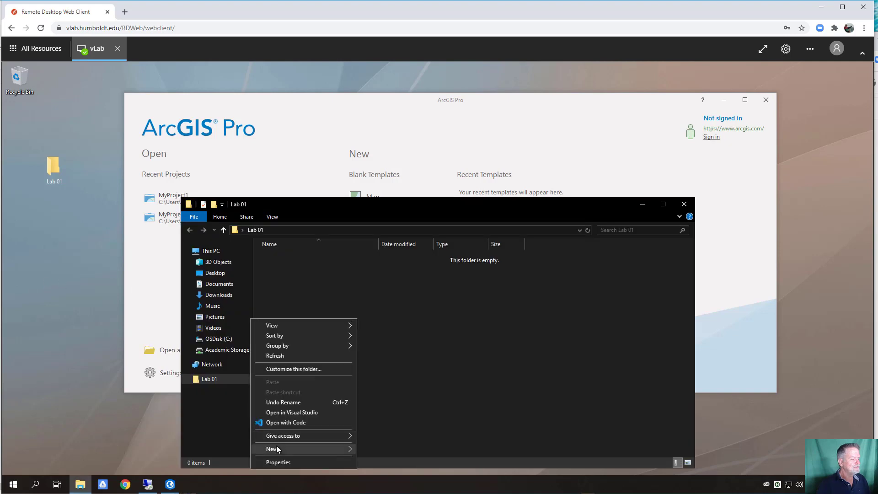
pyautogui.moveTo(277, 449)
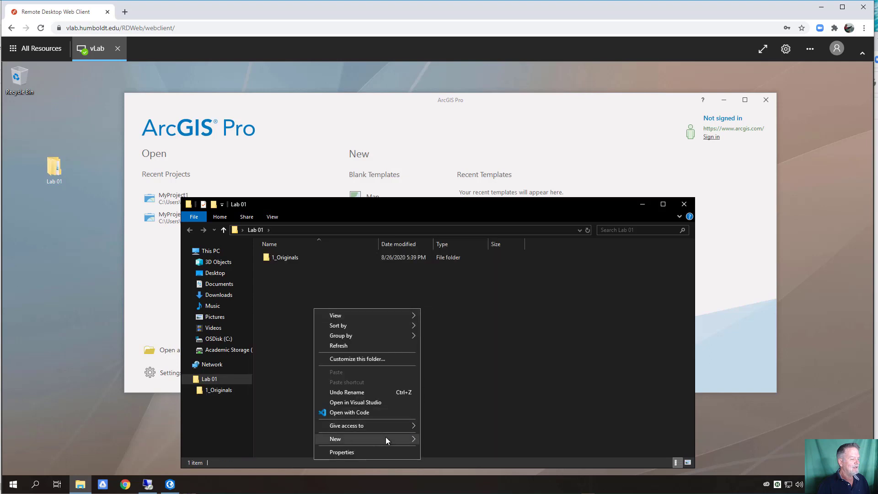
pyautogui.moveTo(385, 439)
pyautogui.click(443, 235)
pyautogui.write('2')
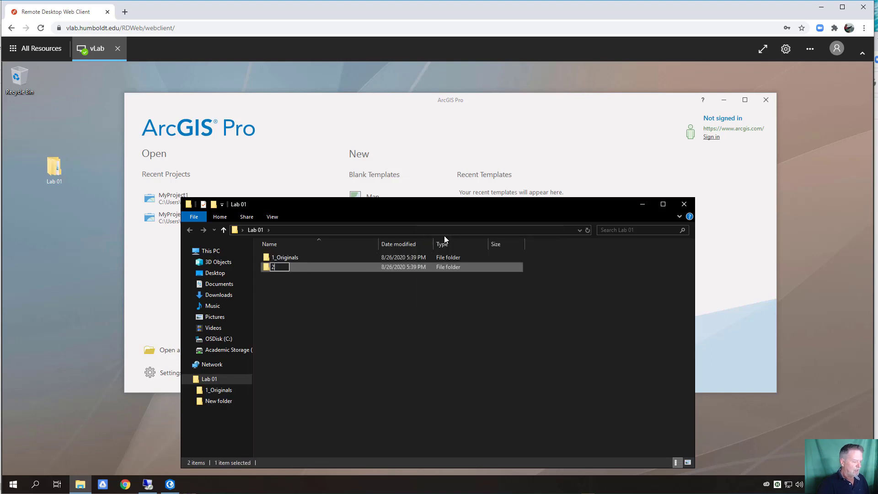
pyautogui.write('_Working')
pyautogui.press('Return')
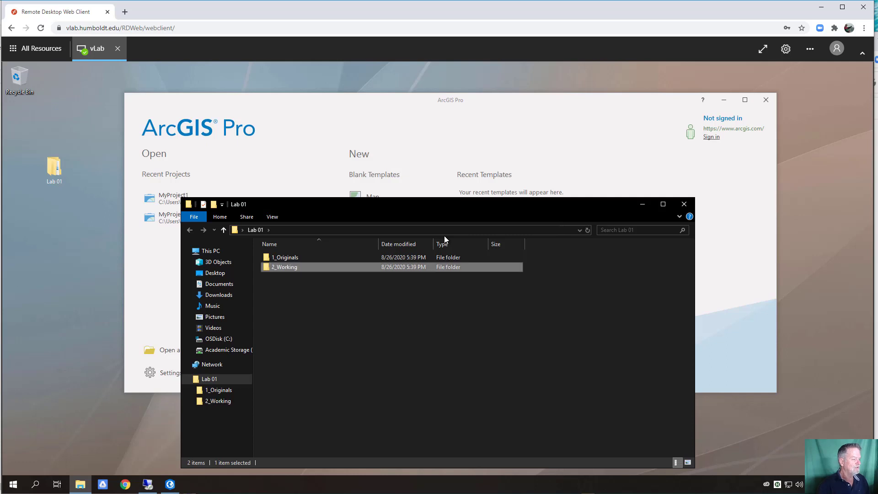
pyautogui.click(684, 204)
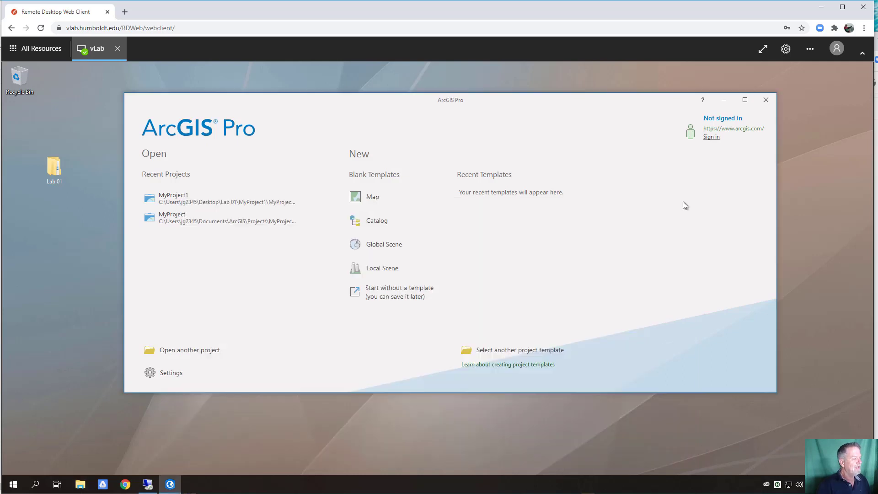
# - Start a new ArcGIS Pro project from the blank Map template
pyautogui.click(49, 165)
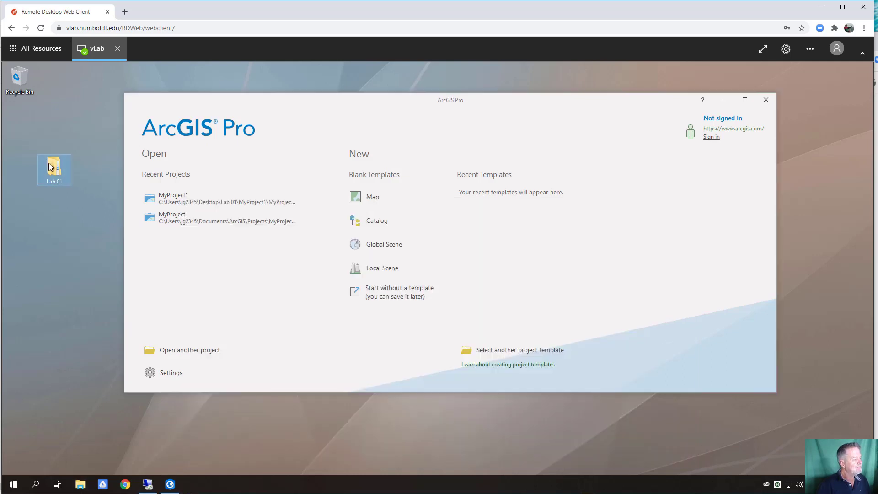
pyautogui.click(355, 108)
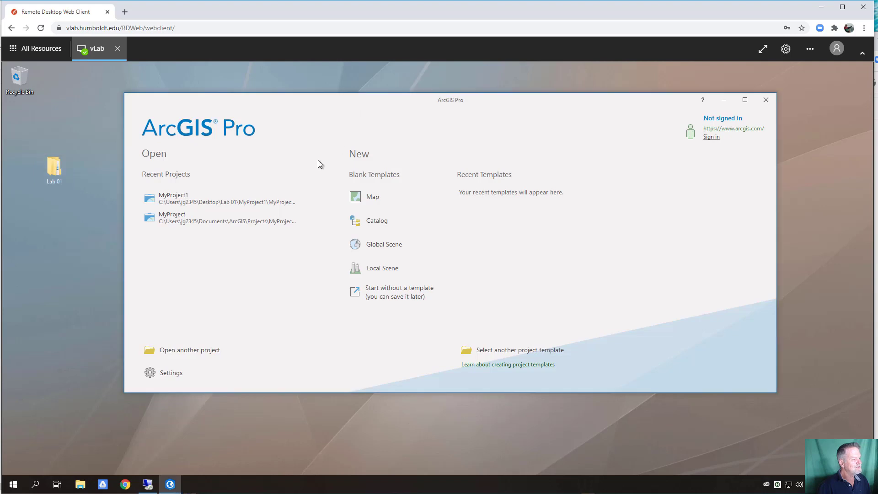
pyautogui.click(373, 197)
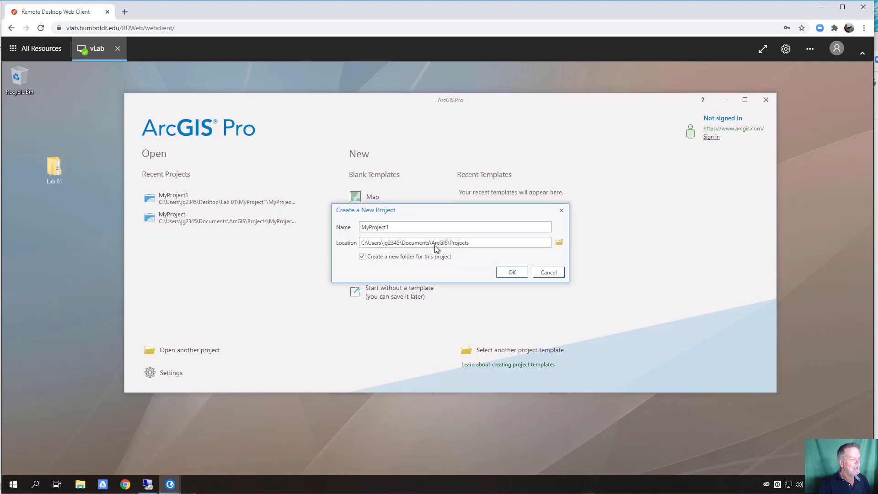
# - Set the project location to Desktop\Lab 01 and create MyProject1
pyautogui.tripleClick(445, 243)
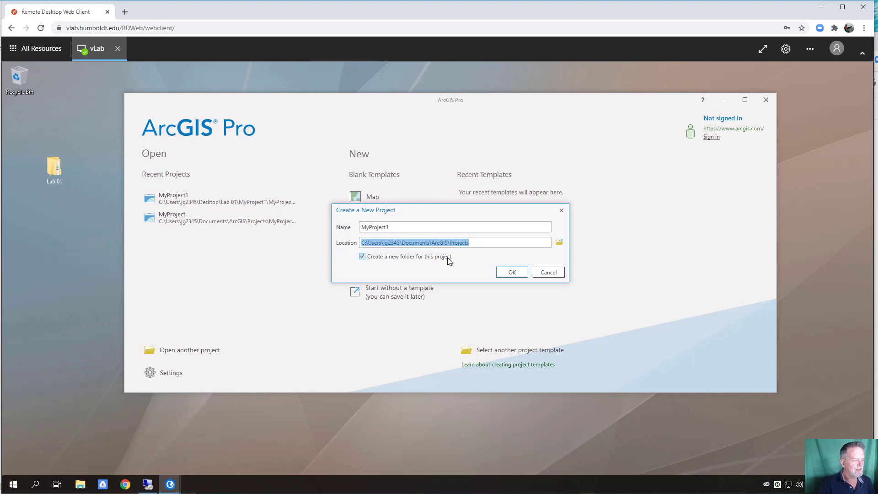
pyautogui.doubleClick(419, 243)
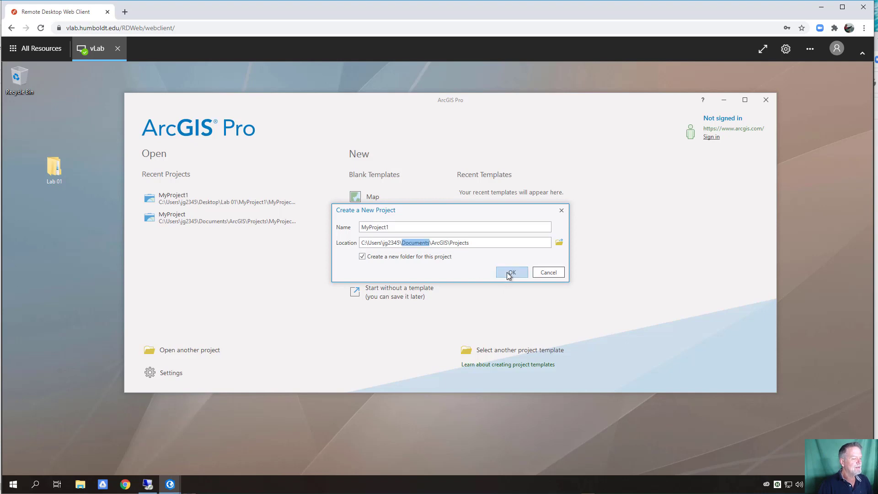
pyautogui.click(559, 245)
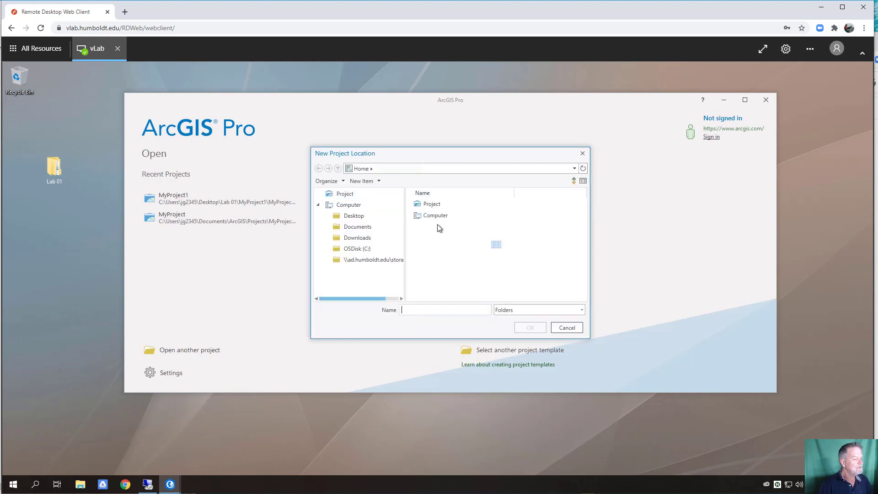
pyautogui.click(352, 218)
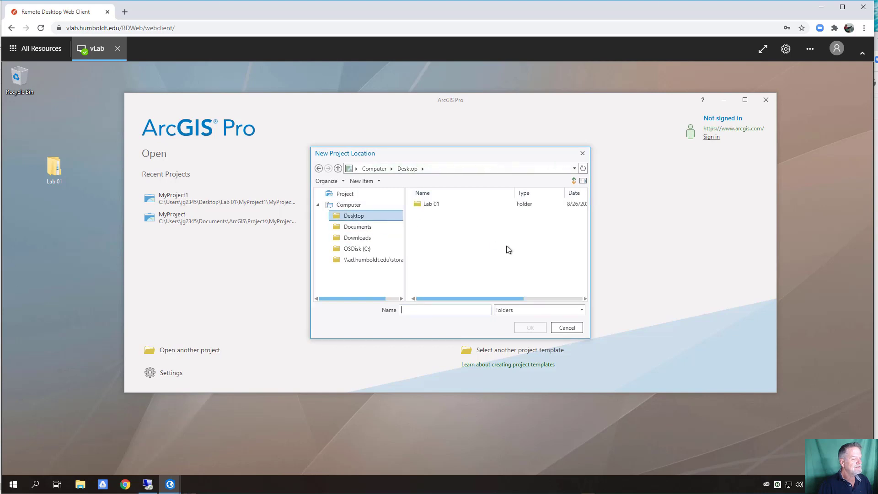
pyautogui.doubleClick(435, 204)
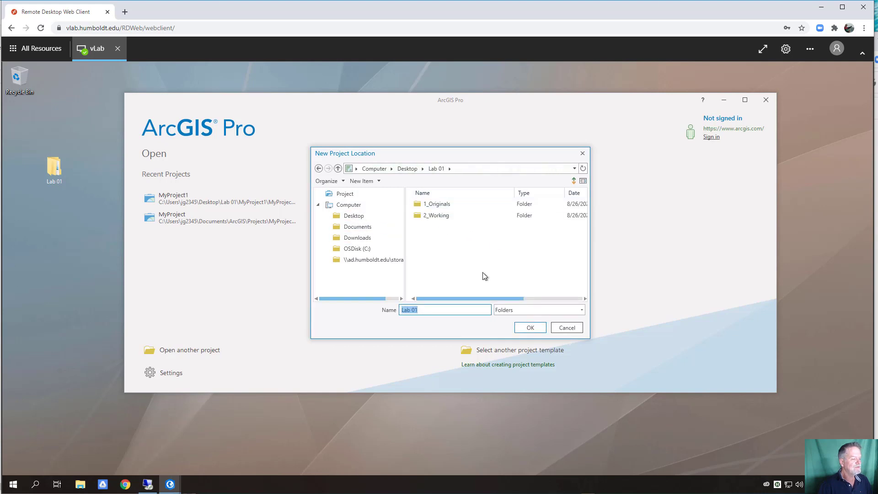
pyautogui.click(530, 327)
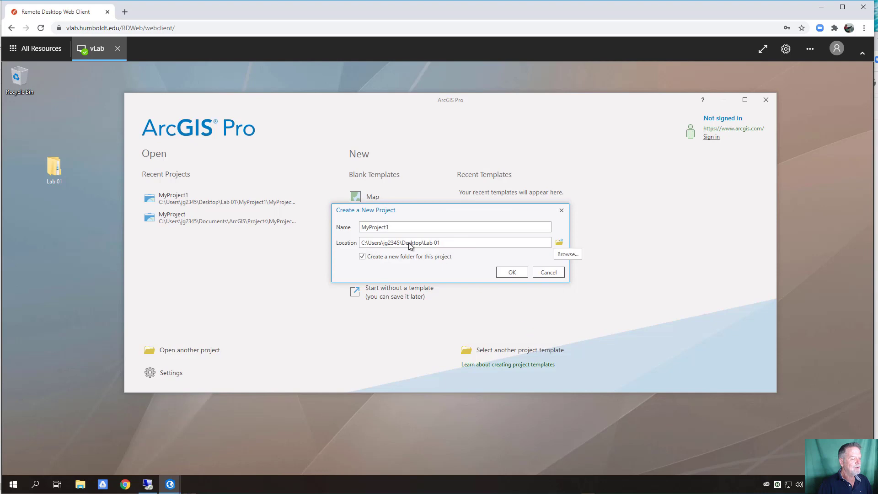
pyautogui.click(522, 276)
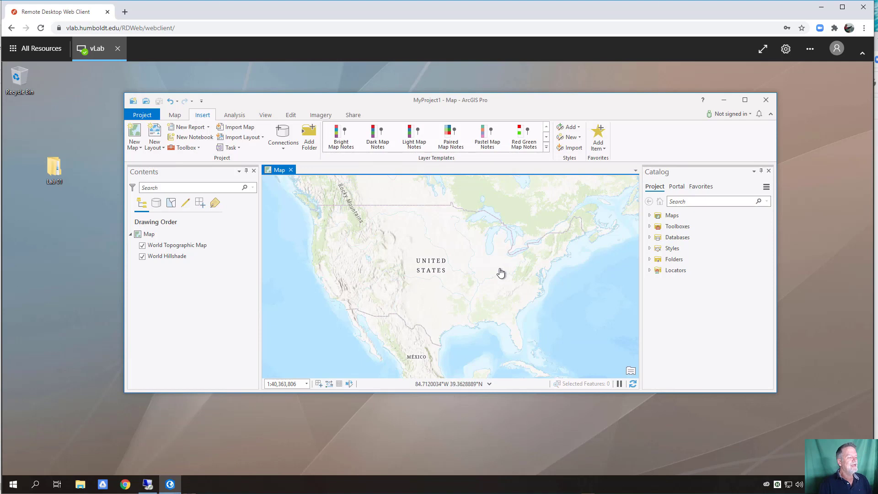
# - Close ArcGIS Pro and compress the Lab 01 folder into Lab 01.zip with 7-Zip
pyautogui.click(764, 103)
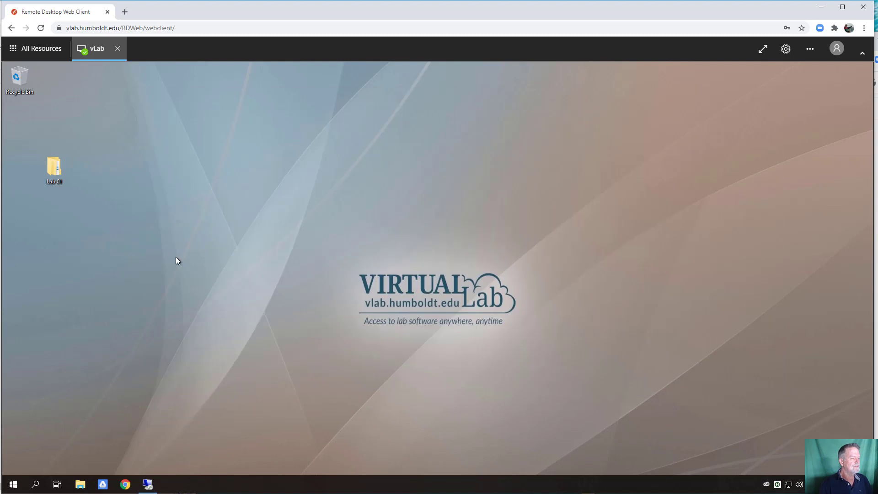
pyautogui.rightClick(68, 170)
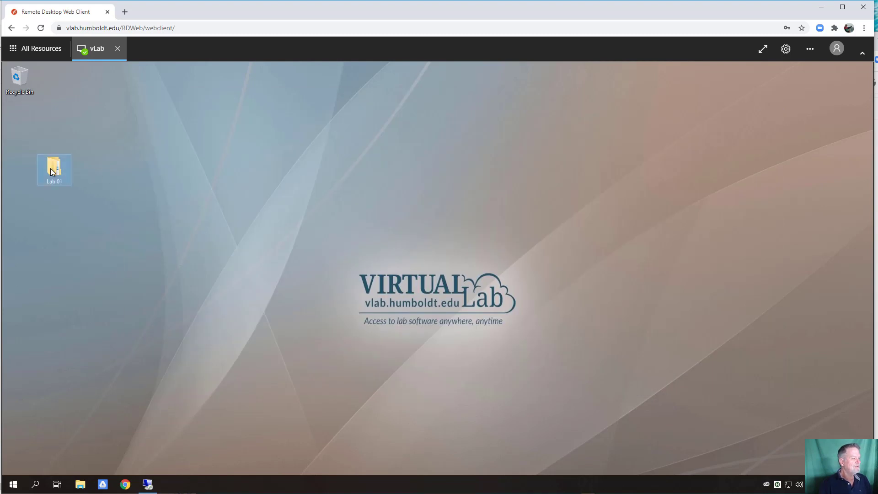
pyautogui.moveTo(55, 235)
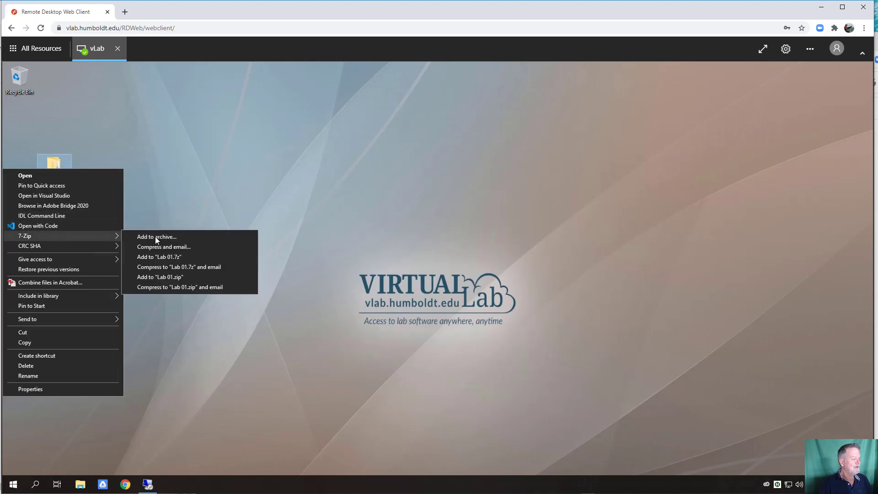
pyautogui.click(169, 277)
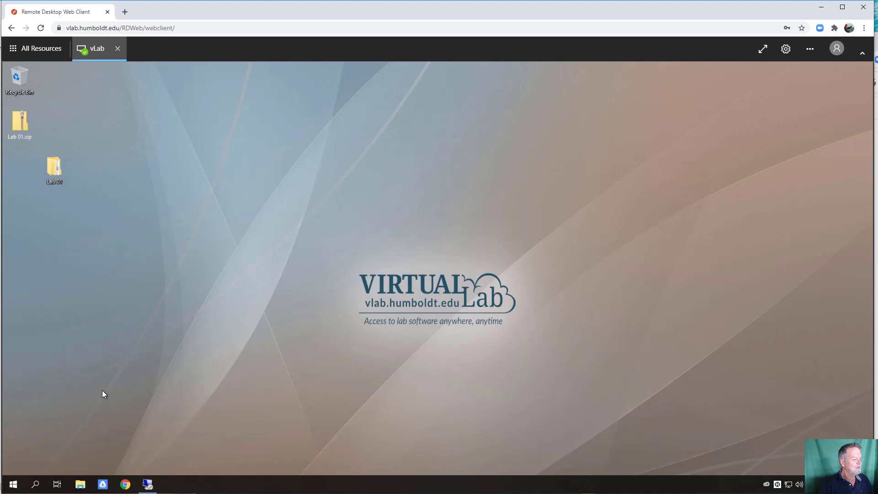
# - Search Windows for 'file stream' and launch Drive File Stream
pyautogui.click(36, 484)
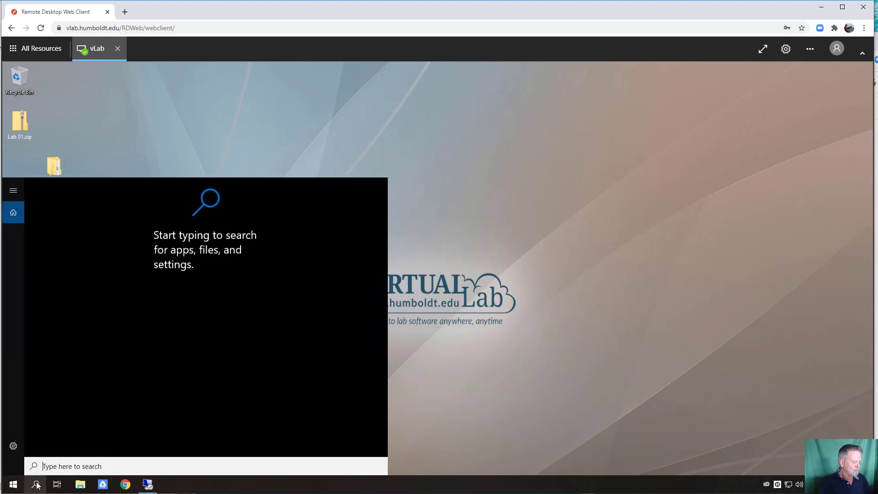
pyautogui.write('file stream')
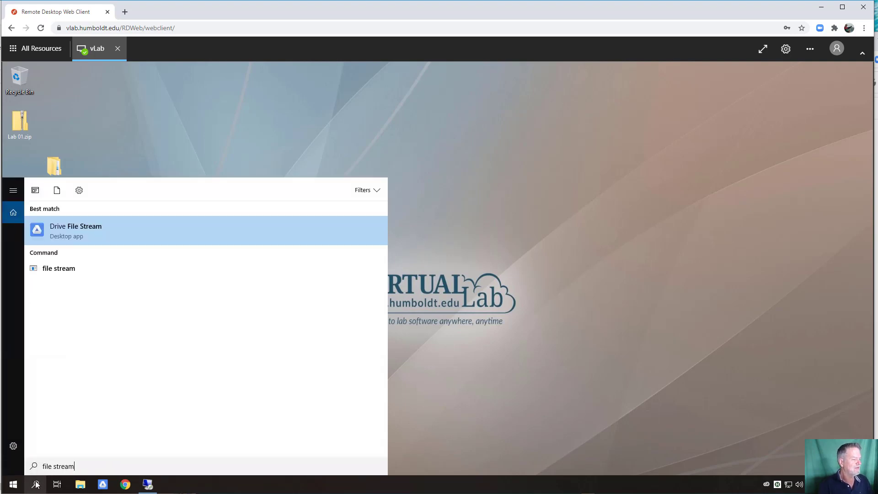
pyautogui.click(99, 238)
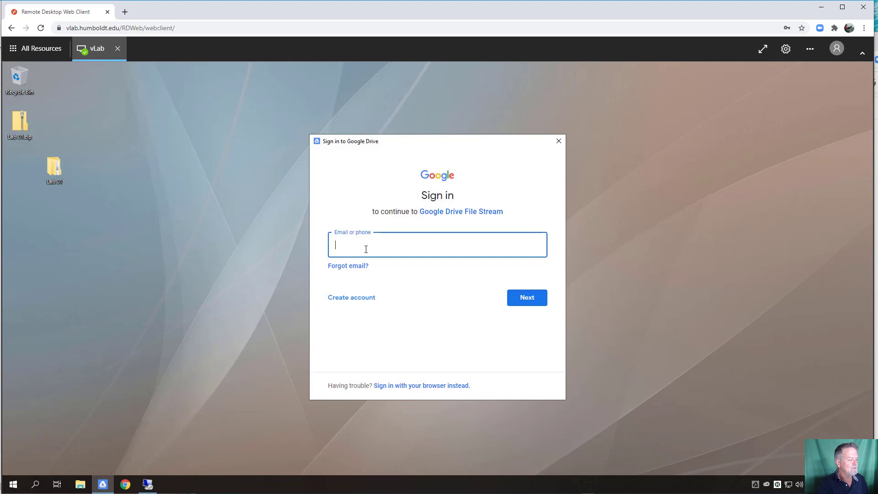
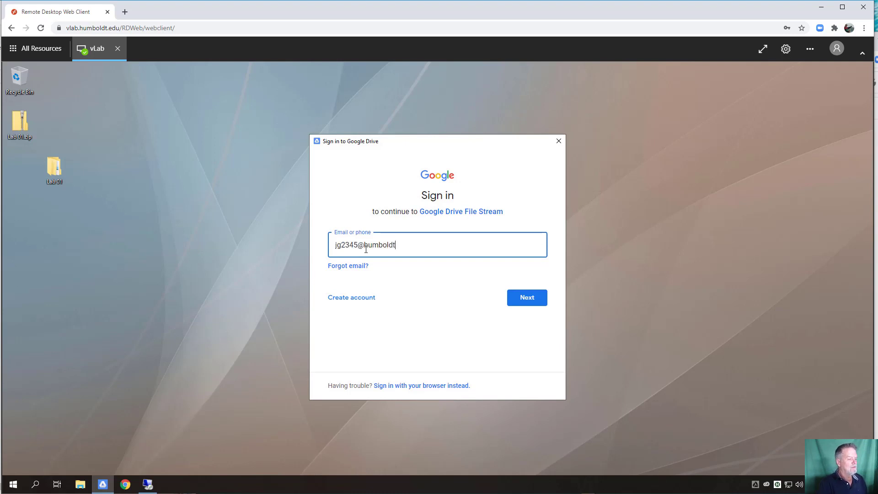
# - Sign in with the university e-mail, then the HSU user name and password
pyautogui.click(537, 300)
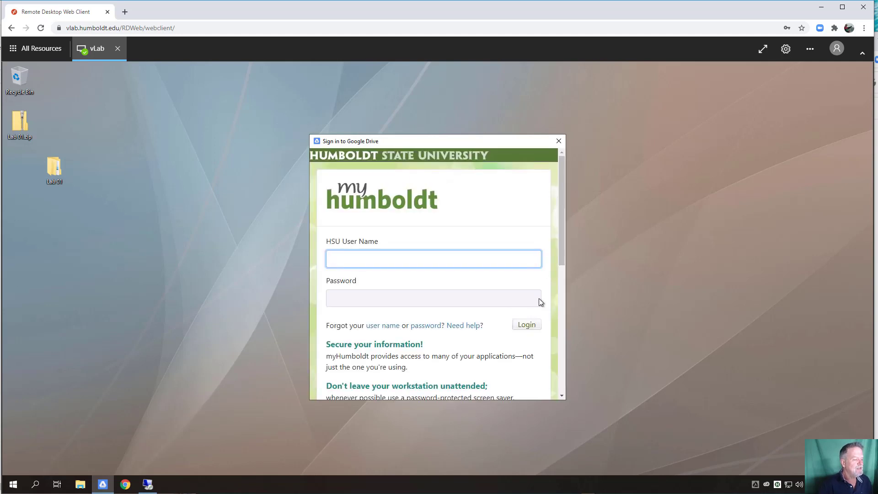
pyautogui.write('jg2345')
pyautogui.press('Tab')
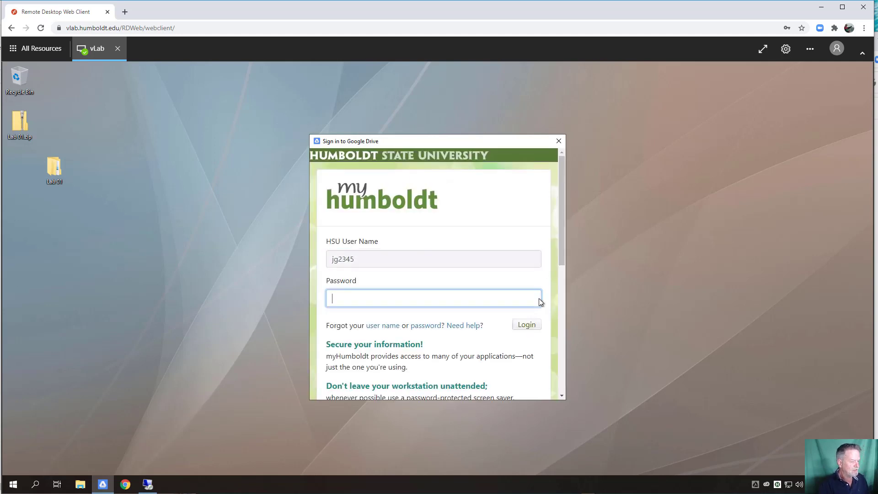
pyautogui.write('••')
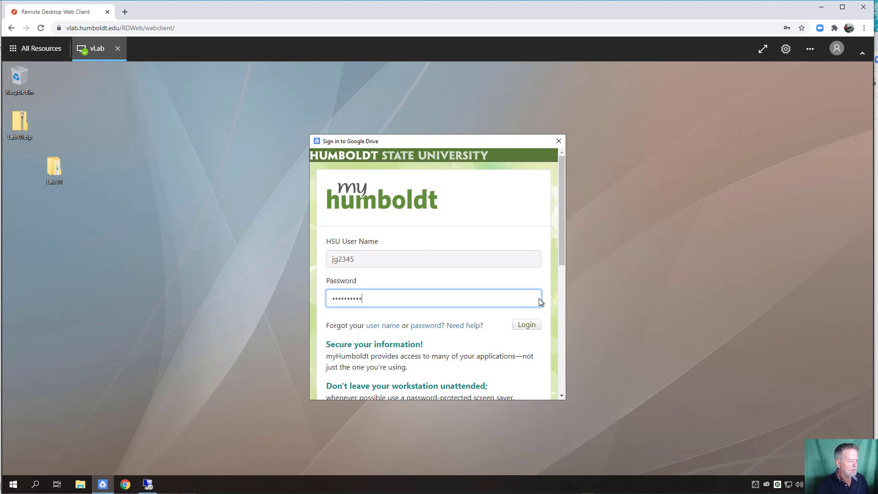
pyautogui.press('Return')
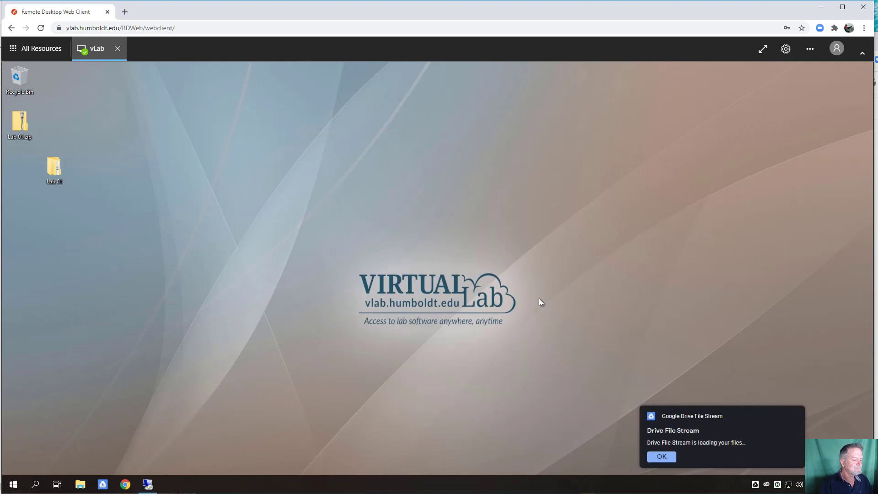
# - Dismiss the Drive notifications and select the Google Drive File Stream (G:) drive in This PC
pyautogui.click(659, 455)
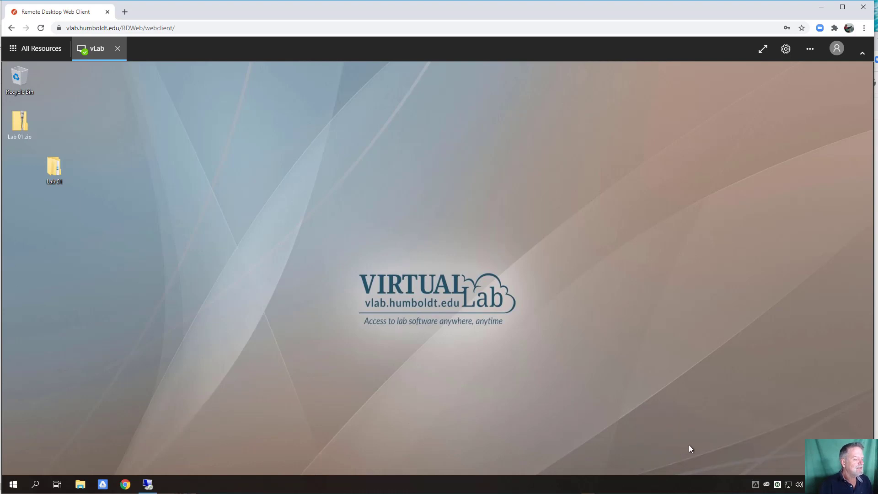
pyautogui.click(80, 484)
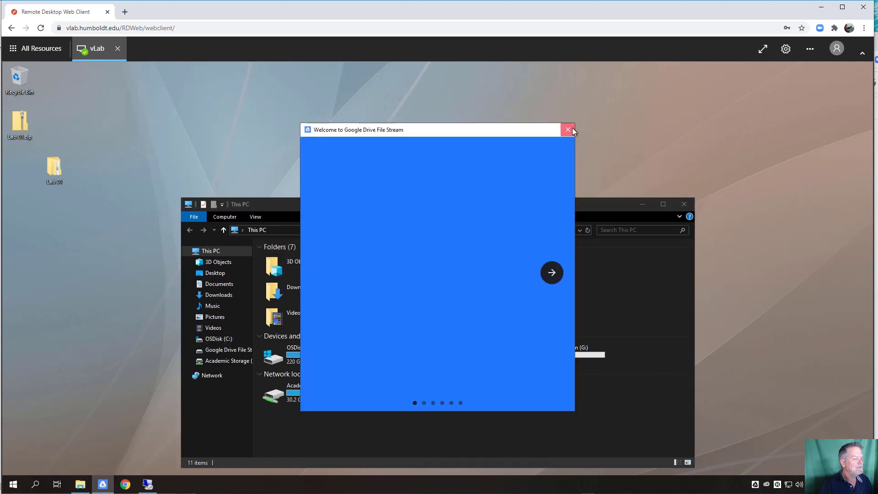
pyautogui.click(572, 129)
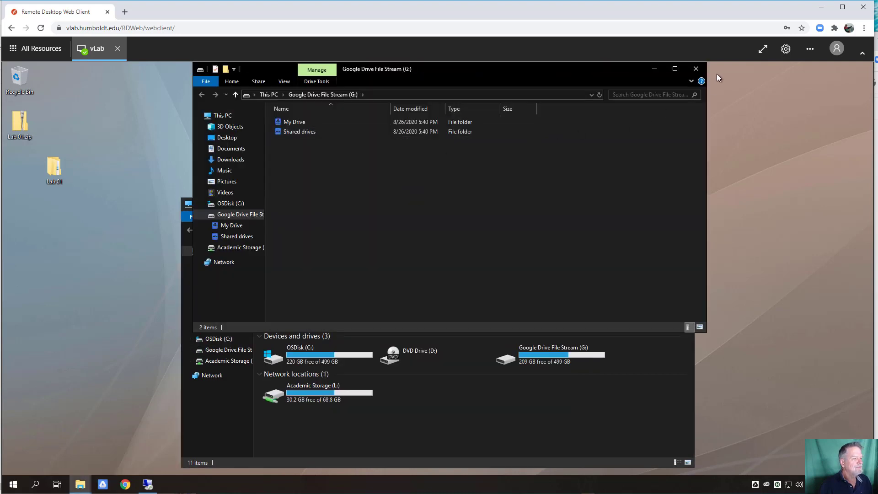
pyautogui.click(696, 68)
pyautogui.moveTo(404, 201); pyautogui.dragTo(364, 109)
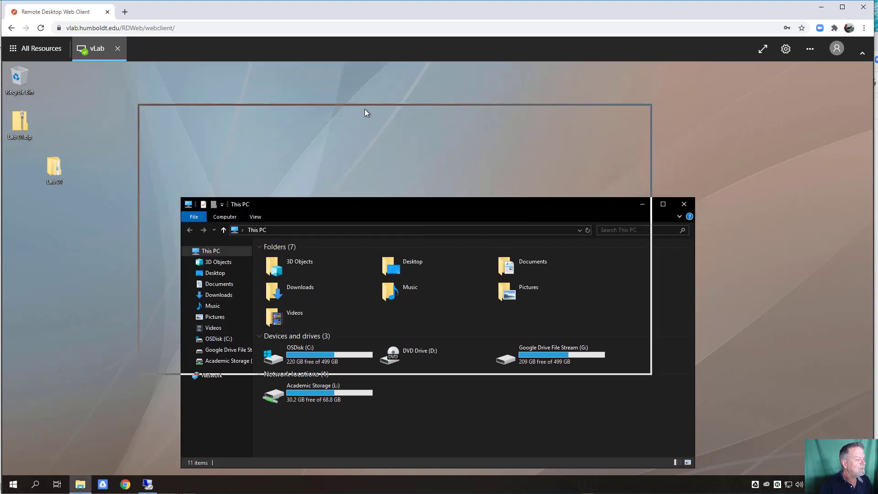
pyautogui.click(501, 266)
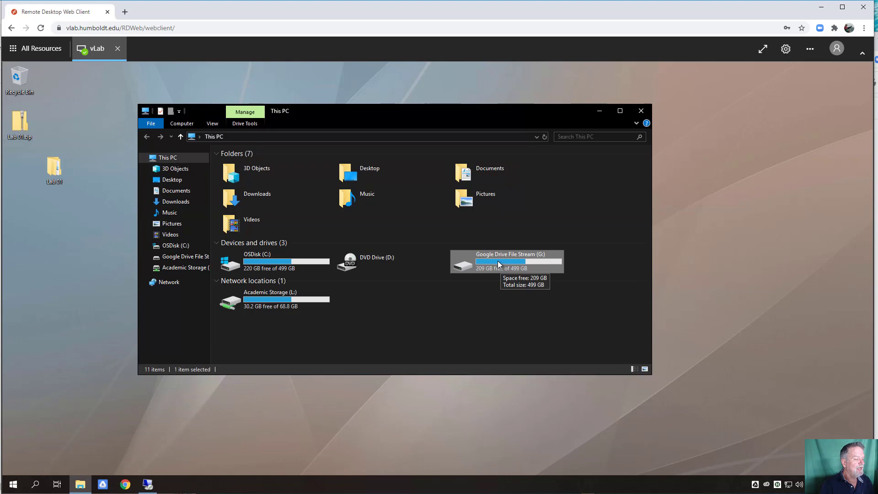
# - Navigate G: > My Drive > Classes > GSP 510 > 2020 Fall
pyautogui.doubleClick(497, 261)
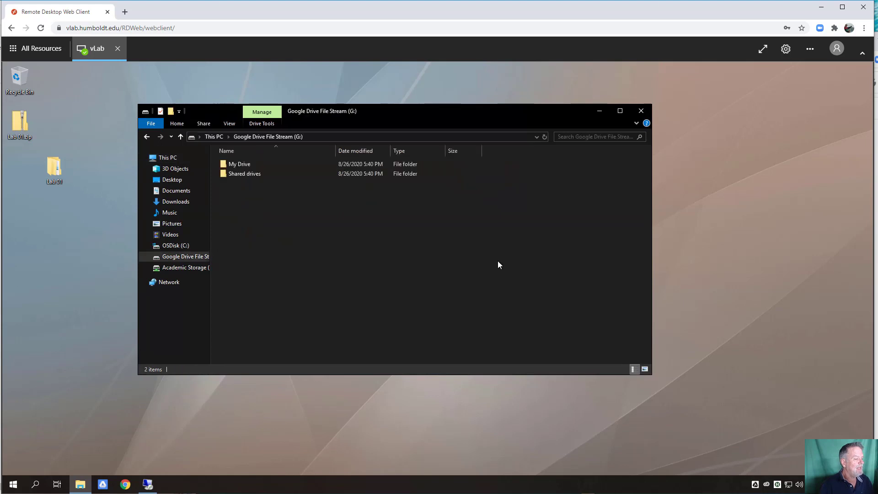
pyautogui.doubleClick(244, 167)
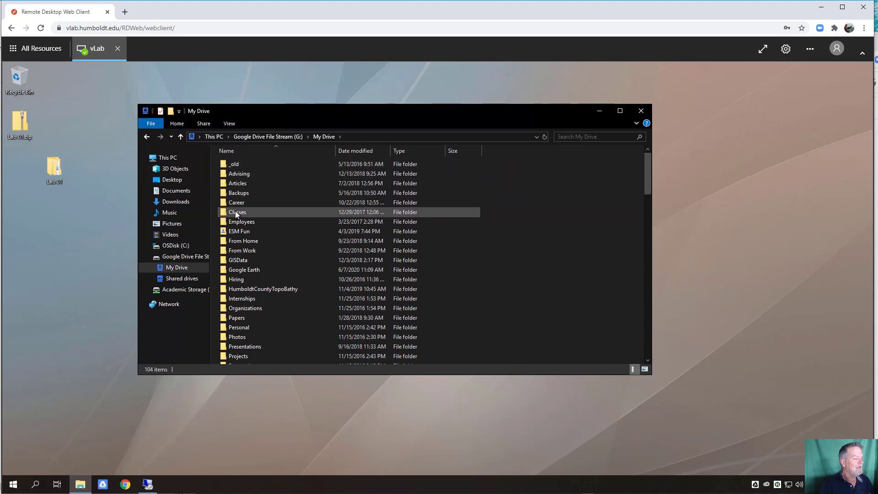
pyautogui.click(236, 211)
pyautogui.doubleClick(236, 212)
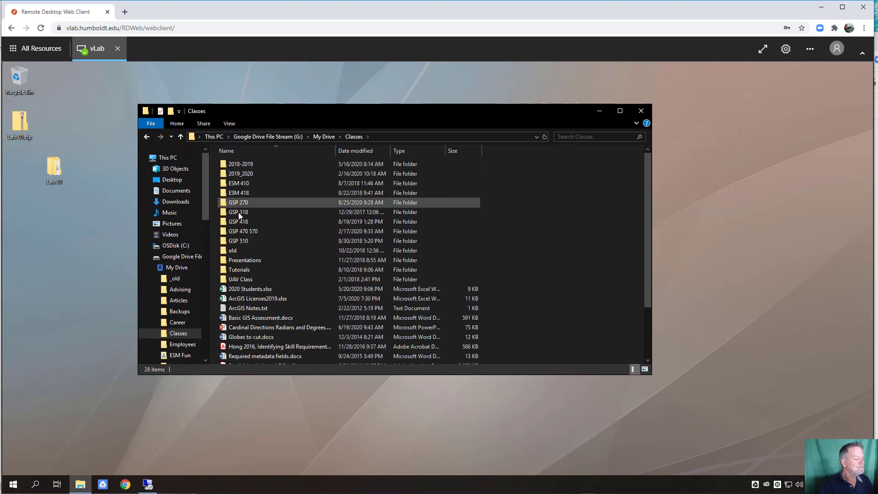
pyautogui.click(239, 241)
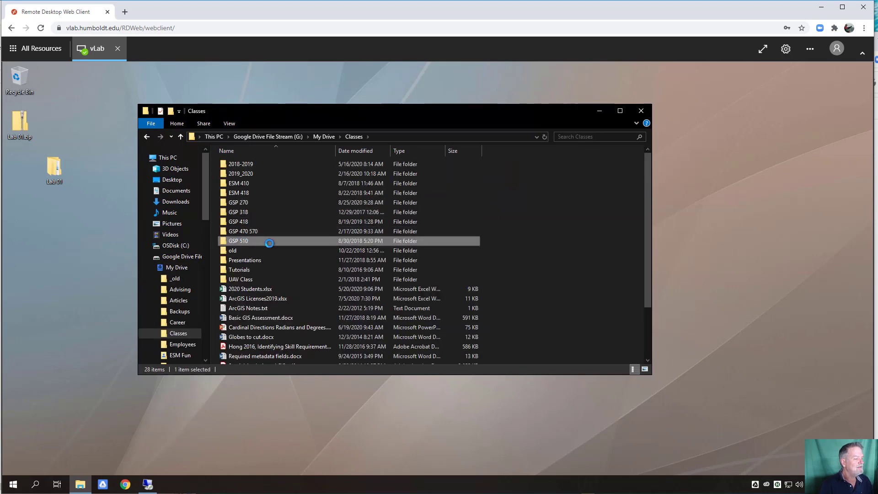
pyautogui.doubleClick(261, 240)
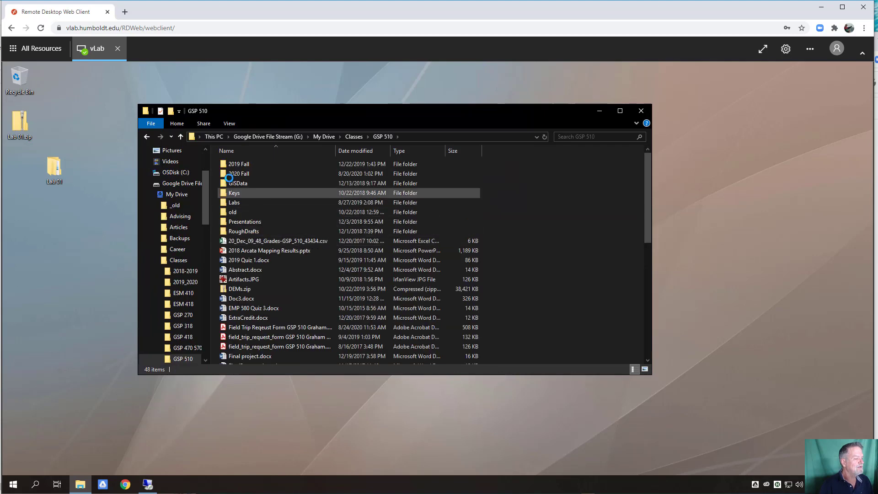
pyautogui.click(234, 172)
pyautogui.doubleClick(233, 172)
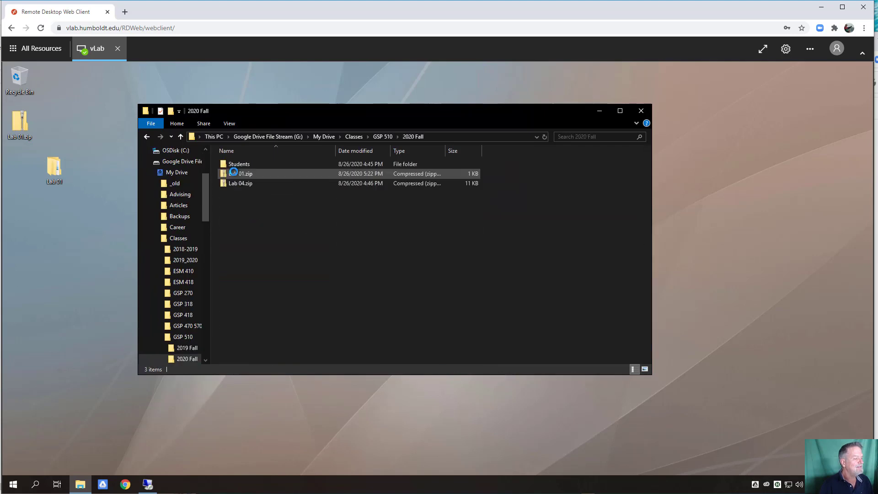
# - Create a new folder named 'old' in 2020 Fall
pyautogui.rightClick(249, 236)
pyautogui.moveTo(196, 362)
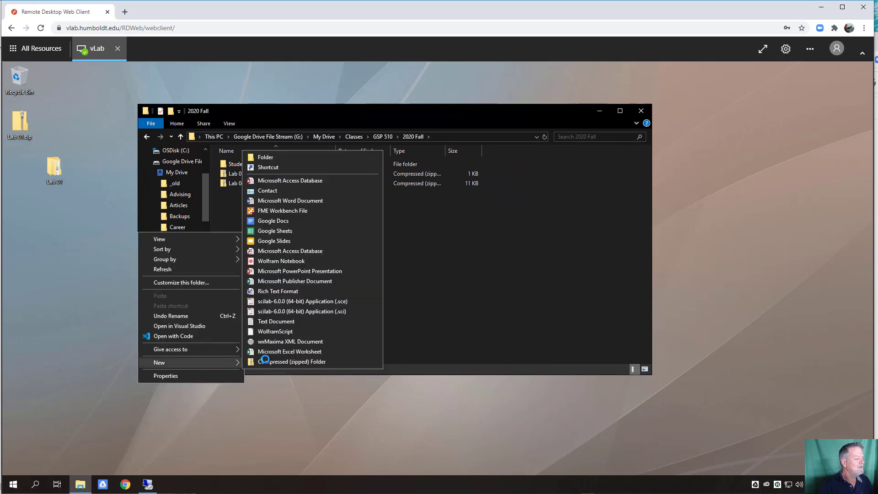
pyautogui.click(270, 157)
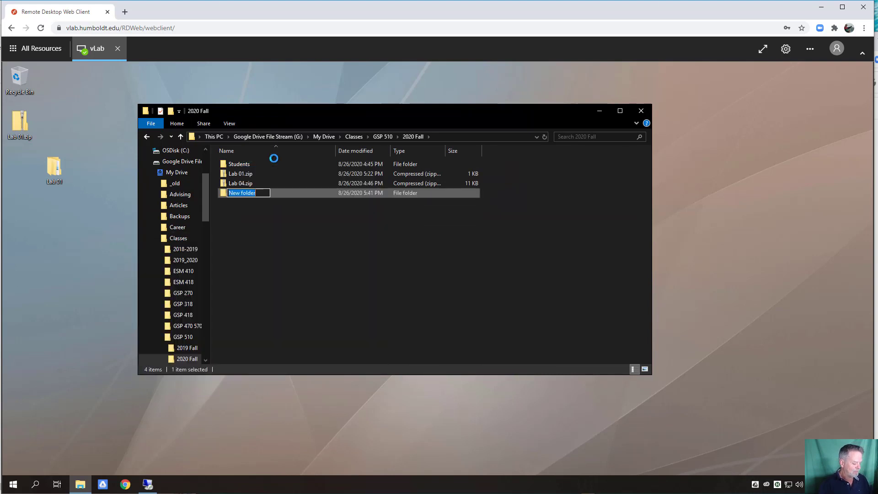
pyautogui.write('old')
pyautogui.press('Return')
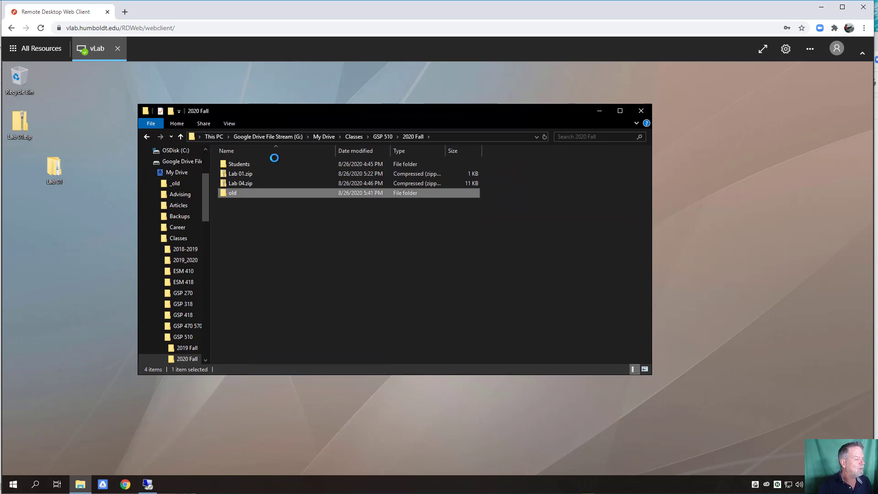
# - Move the outdated Lab 01.zip into 'old' and copy the desktop Lab 01.zip into 2020 Fall
pyautogui.click(228, 174)
pyautogui.moveTo(231, 184); pyautogui.dragTo(234, 193)
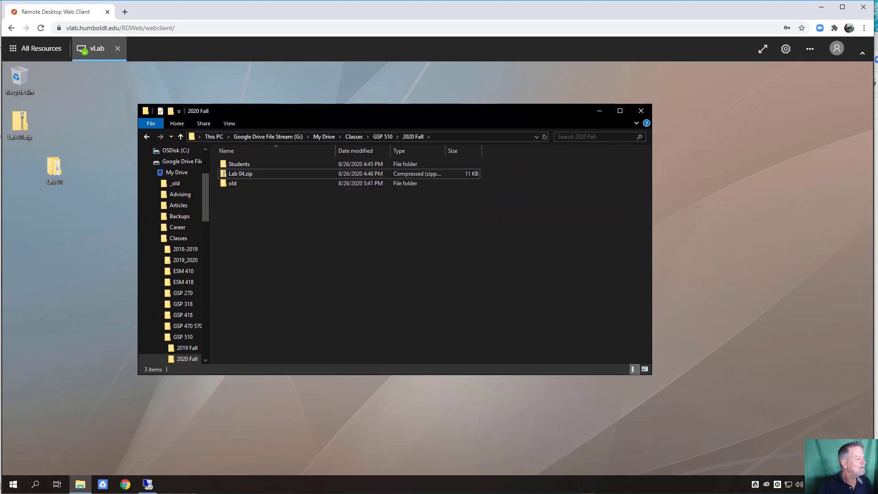
pyautogui.moveTo(19, 123); pyautogui.dragTo(326, 305)
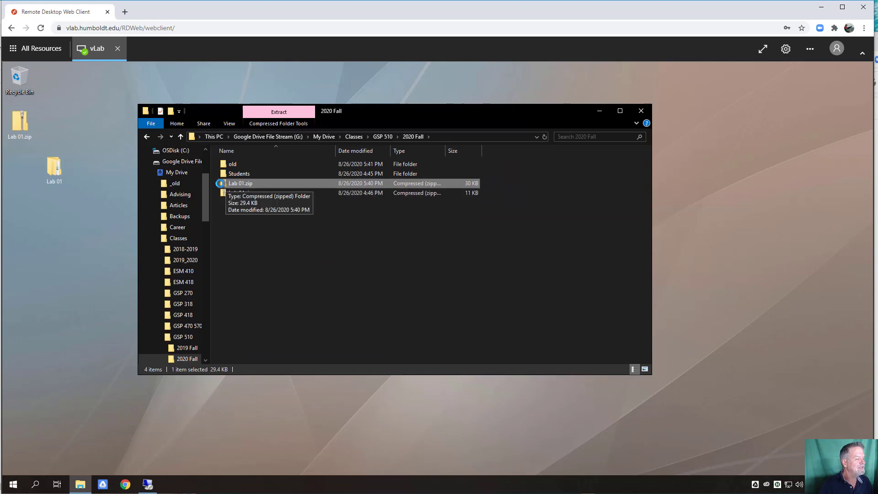
# - Delete both desktop copies, Lab 01.zip and the Lab 01 folder, and close the 2020 Fall window
pyautogui.click(298, 252)
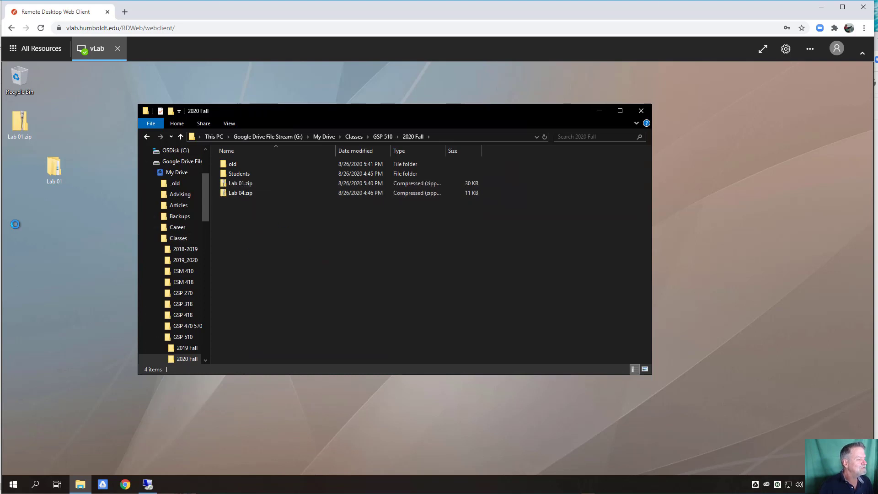
pyautogui.moveTo(90, 192); pyautogui.dragTo(19, 124)
pyautogui.rightClick(19, 123)
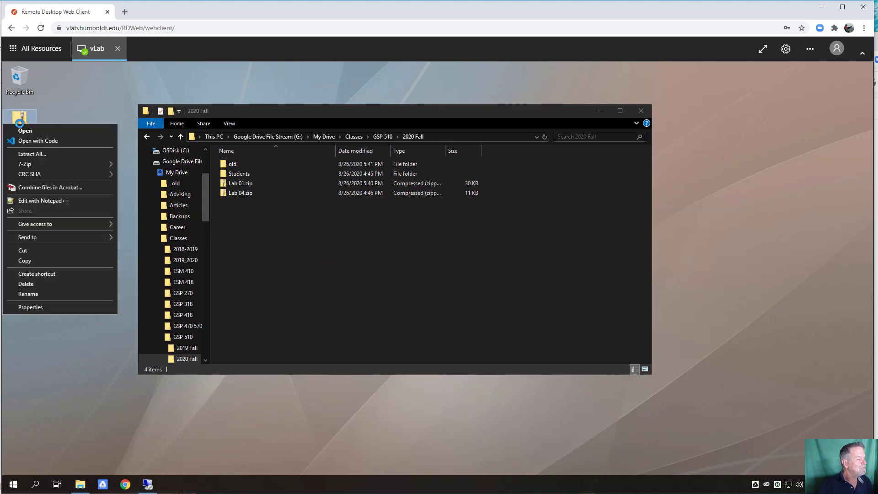
pyautogui.click(38, 284)
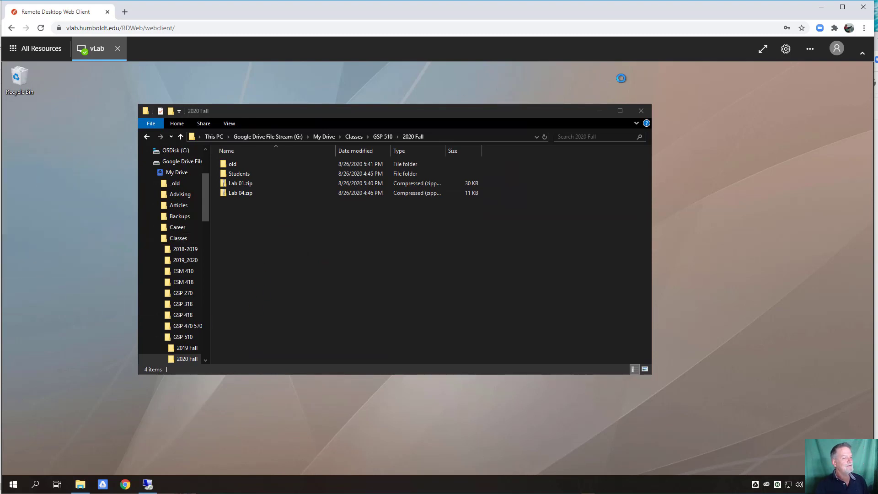
pyautogui.click(643, 111)
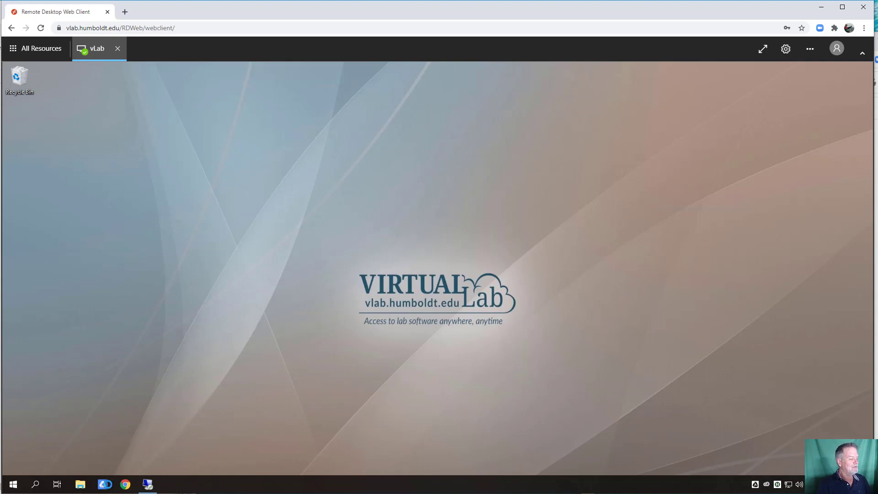
# - Browse to Google Drive File Stream > My Drive > Classes > GSP 510 > 2020 Fall
pyautogui.click(148, 484)
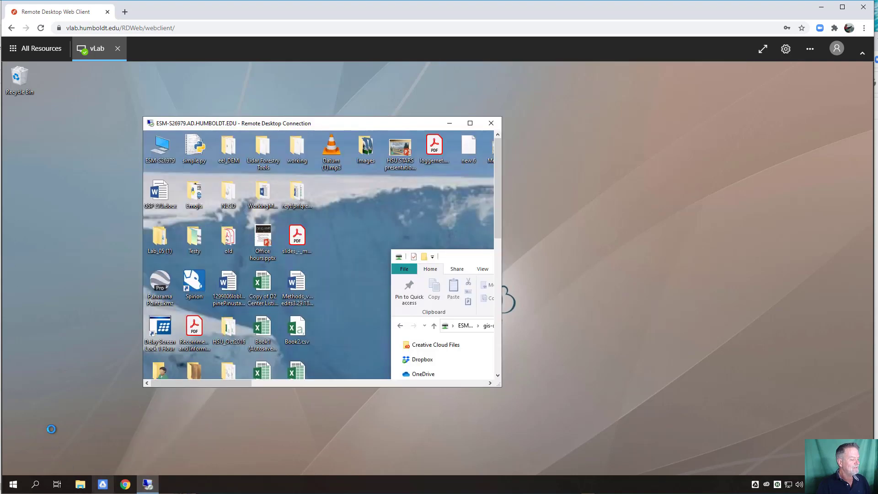
pyautogui.click(449, 123)
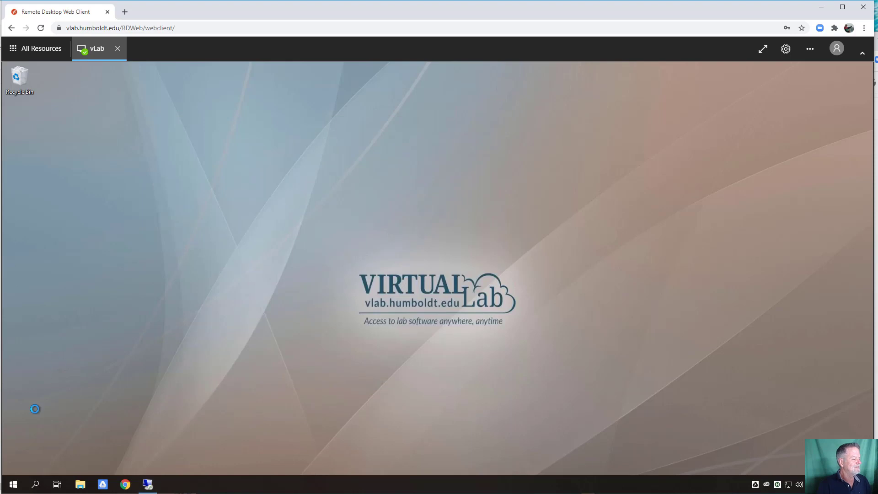
pyautogui.click(80, 484)
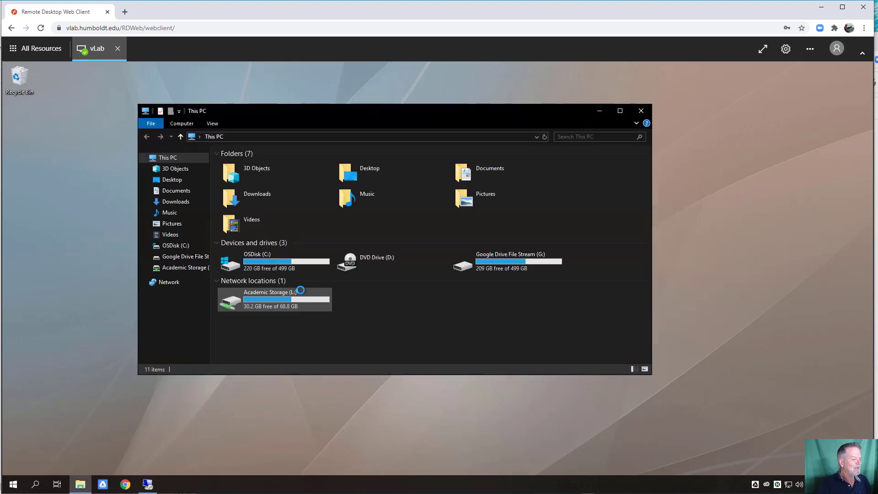
pyautogui.doubleClick(508, 262)
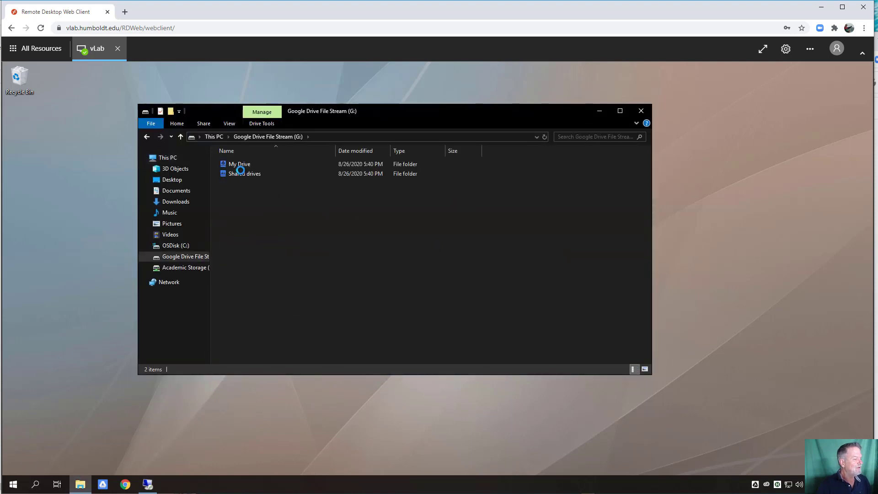
pyautogui.click(240, 166)
pyautogui.doubleClick(240, 166)
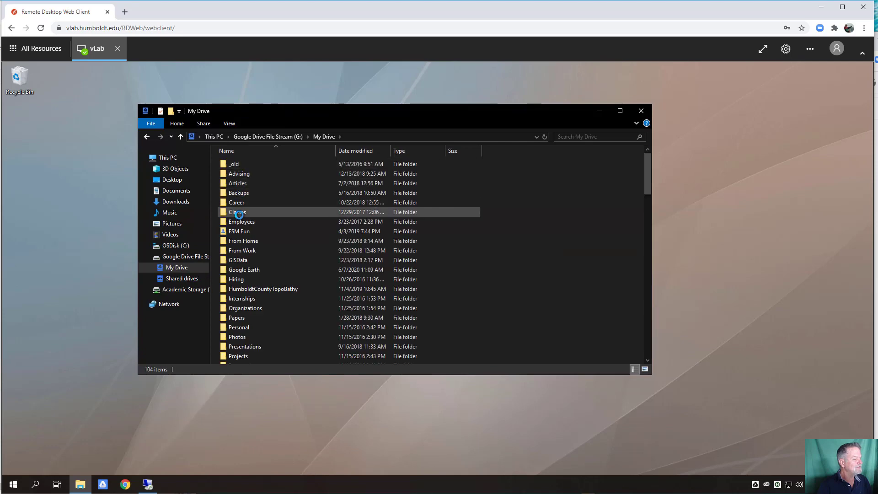
pyautogui.click(239, 214)
pyautogui.doubleClick(239, 213)
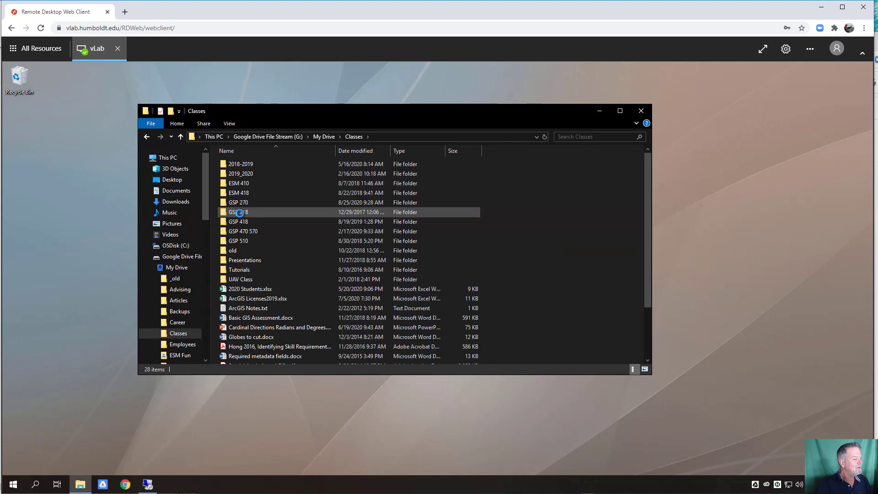
pyautogui.doubleClick(239, 240)
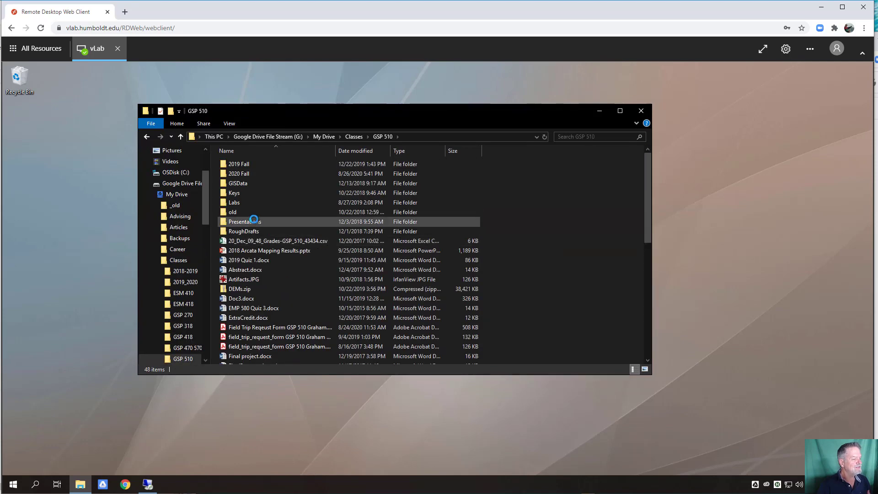
pyautogui.doubleClick(245, 176)
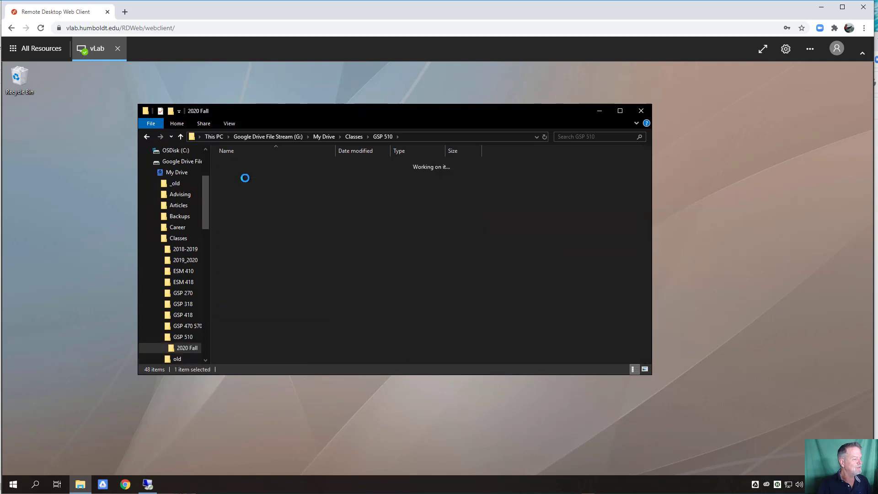
# - Copy Lab 01.zip to the desktop and extract it into a Lab 01 folder with 7-Zip
pyautogui.click(240, 182)
pyautogui.moveTo(670, 184); pyautogui.dragTo(785, 178)
pyautogui.rightClick(786, 176)
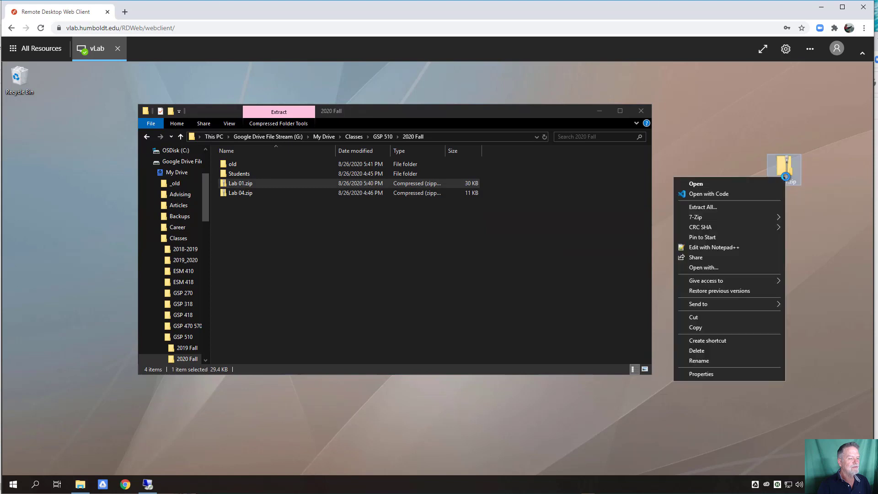
pyautogui.moveTo(723, 218)
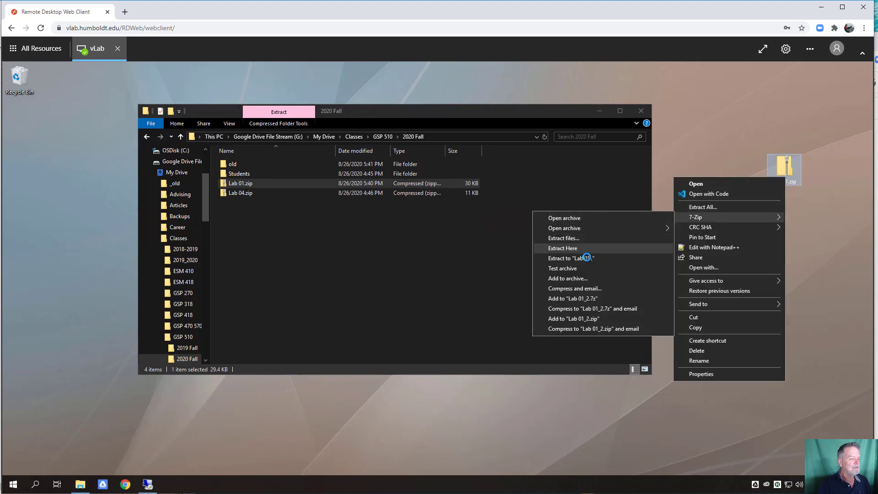
pyautogui.click(670, 258)
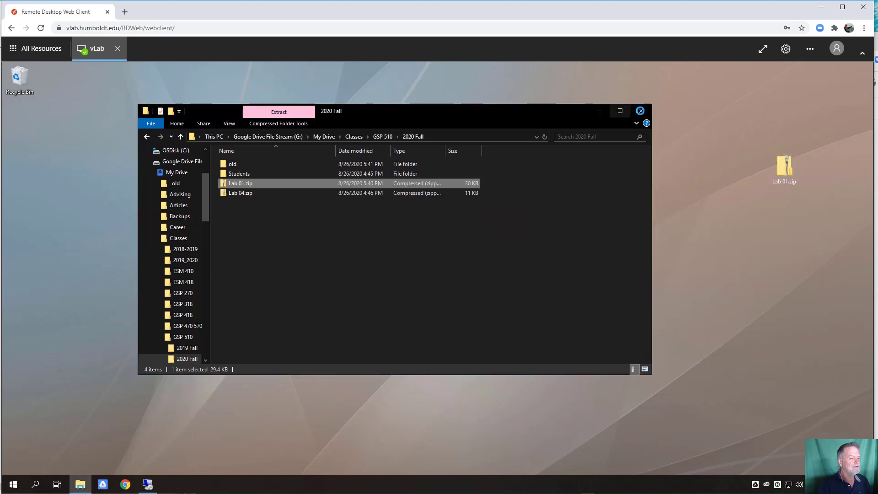
pyautogui.click(641, 110)
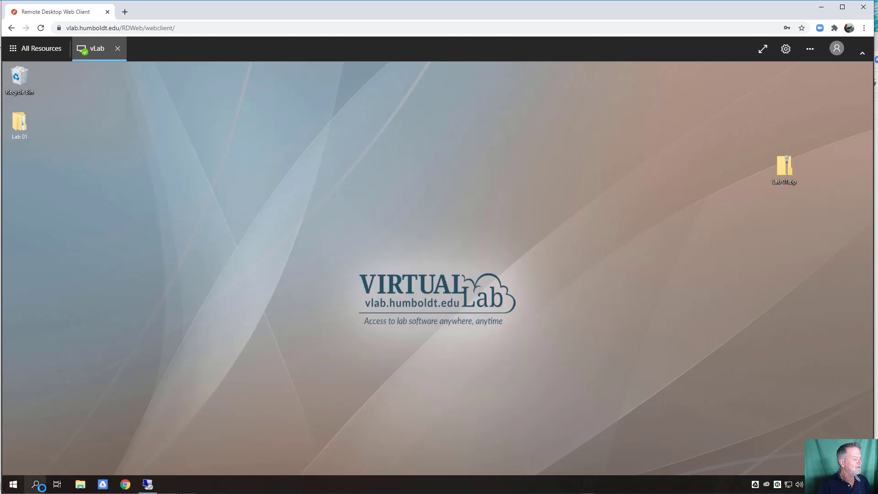
# - Open the extracted Lab 01 folder and check the MyProject1 project files
pyautogui.doubleClick(17, 134)
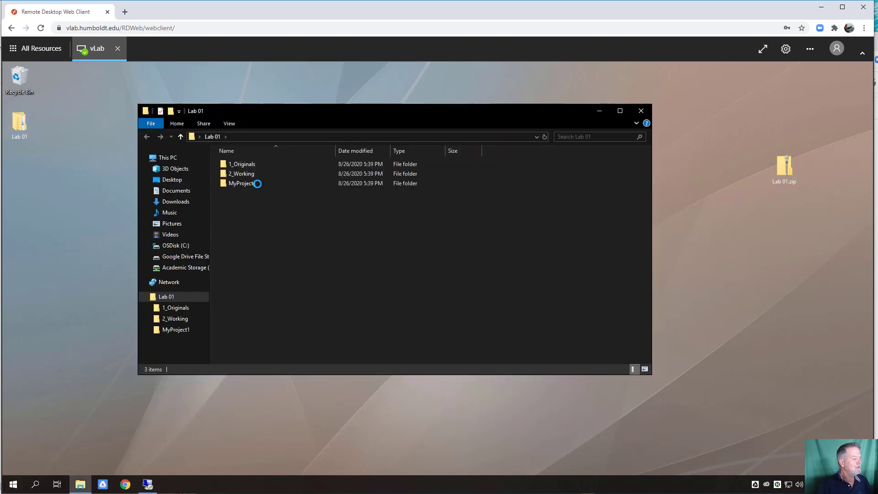
pyautogui.doubleClick(254, 183)
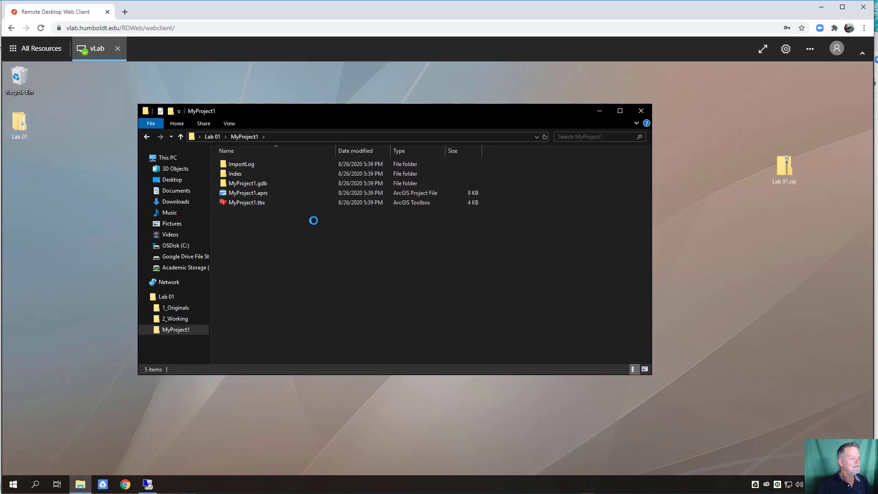
pyautogui.click(638, 111)
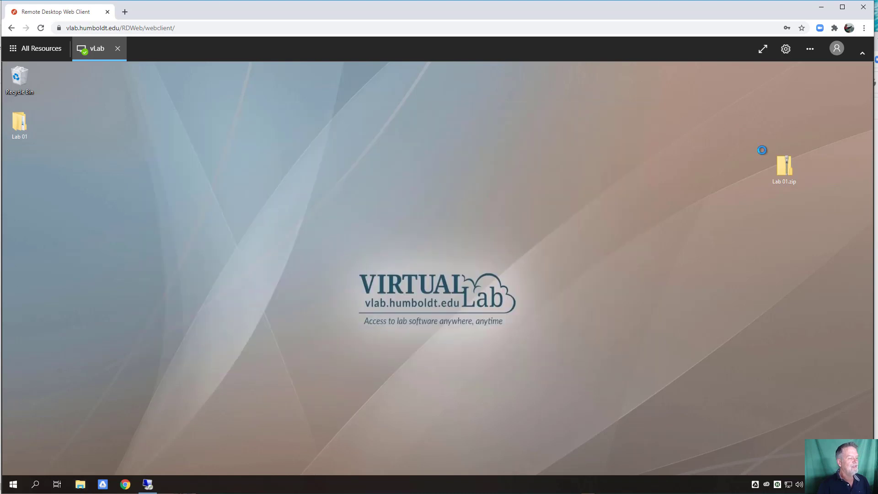
# - Move the desktop Lab 01.zip to the Recycle Bin, keeping the extracted Lab 01 folder
pyautogui.moveTo(782, 165); pyautogui.dragTo(9, 82)
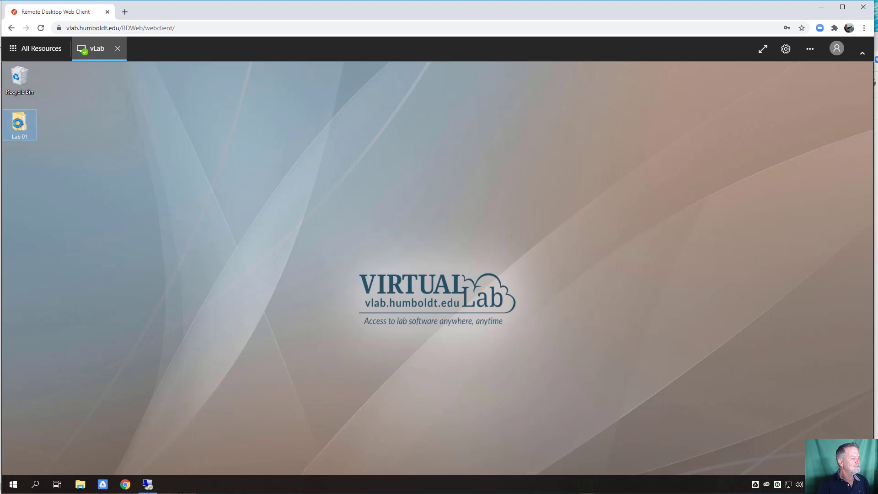
pyautogui.rightClick(18, 123)
pyautogui.click(209, 167)
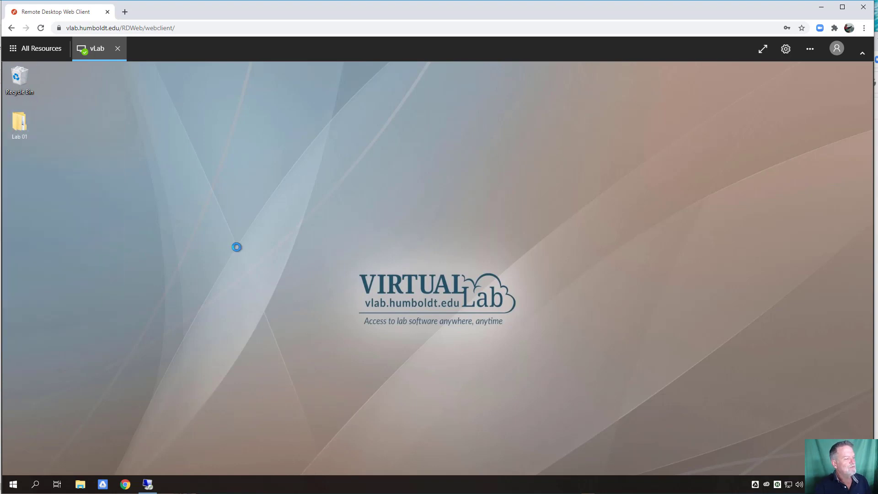